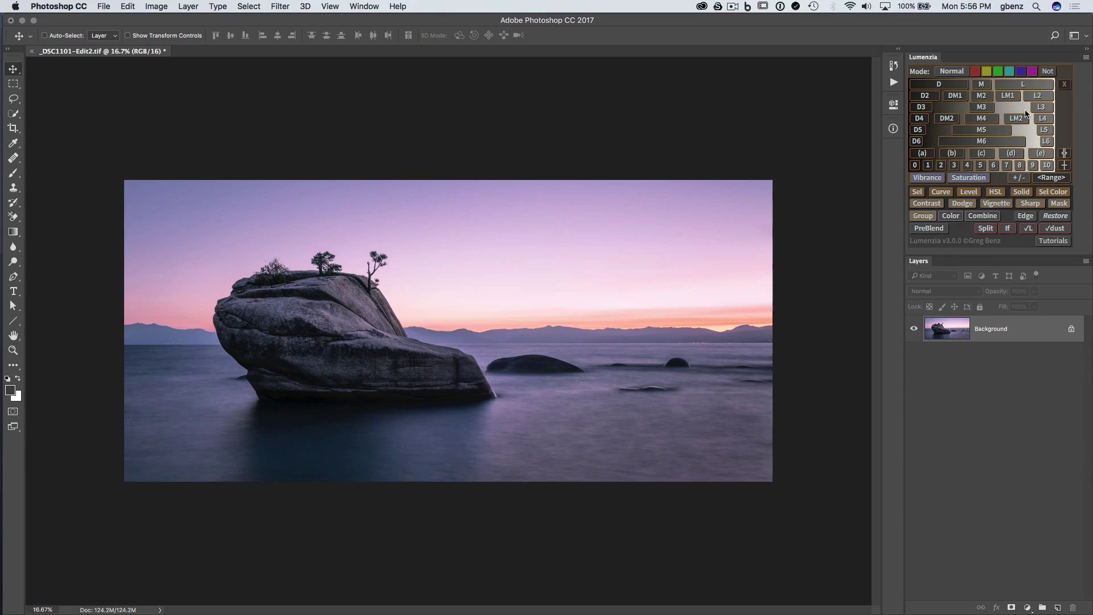
- Add an L3-masked Curves layer and bend its curve down to darken the bright sky
click(1041, 108)
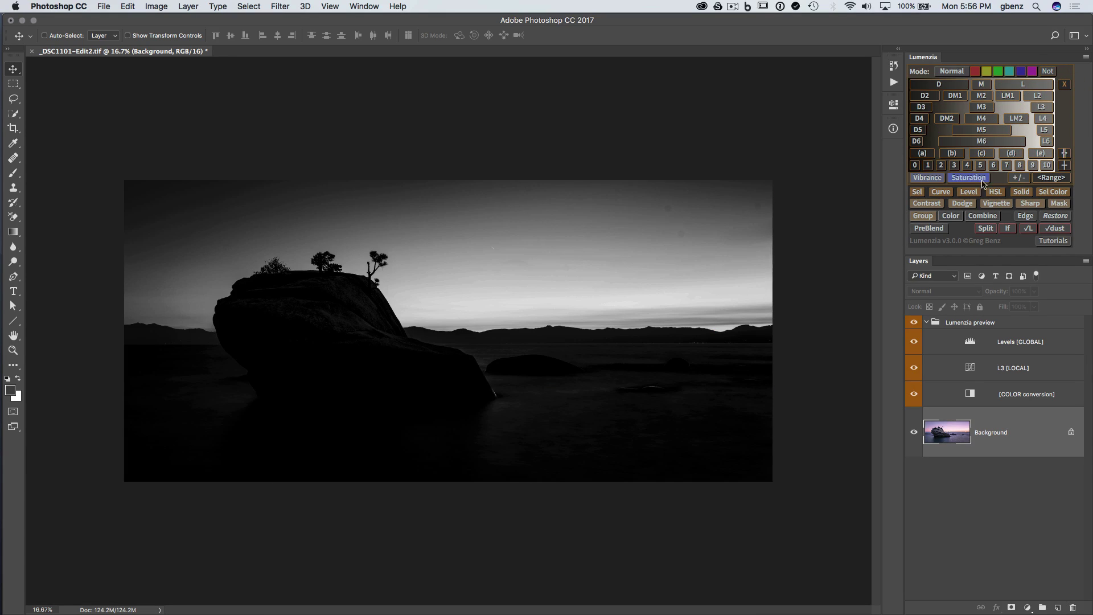
click(940, 192)
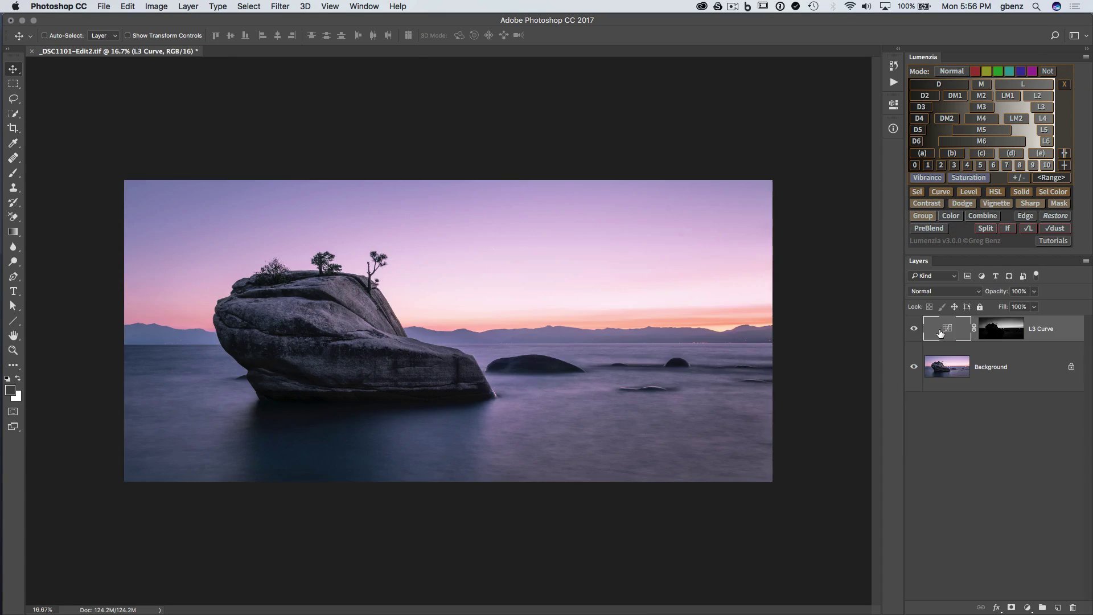
click(940, 330)
drag(770, 231, 791, 248)
click(894, 104)
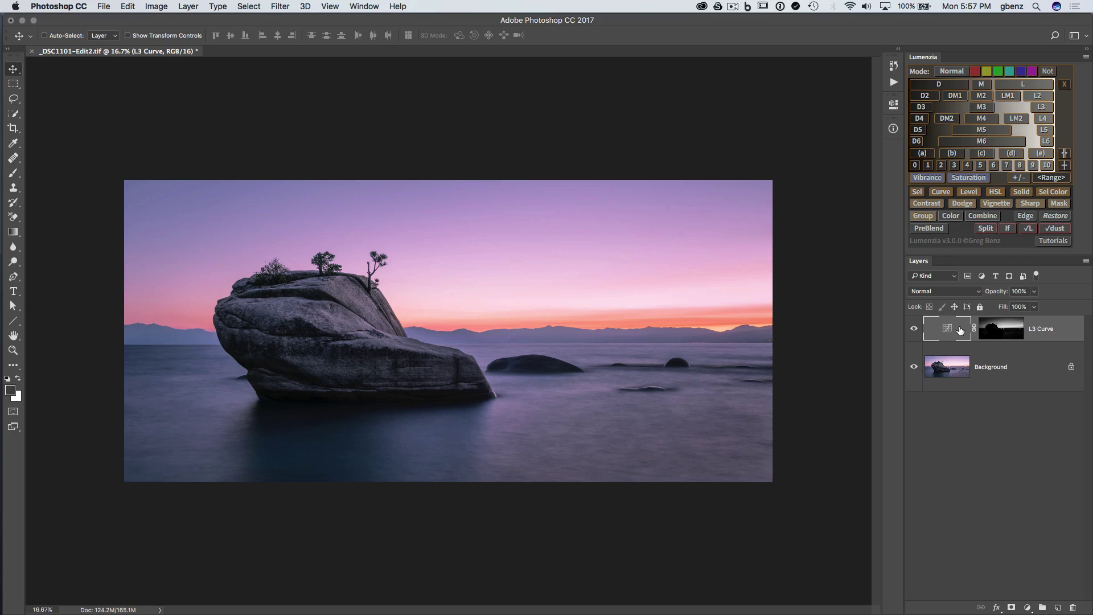
- Toggle the L3 Curve layer off and on twice to compare the darkened sky
click(915, 329)
click(915, 329)
click(915, 329)
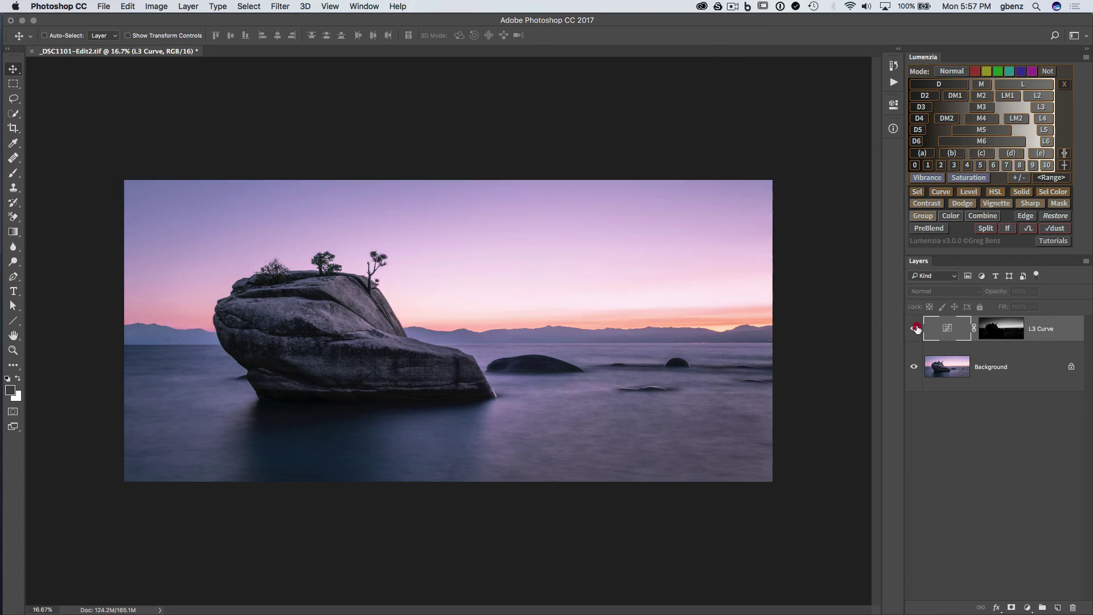
click(915, 329)
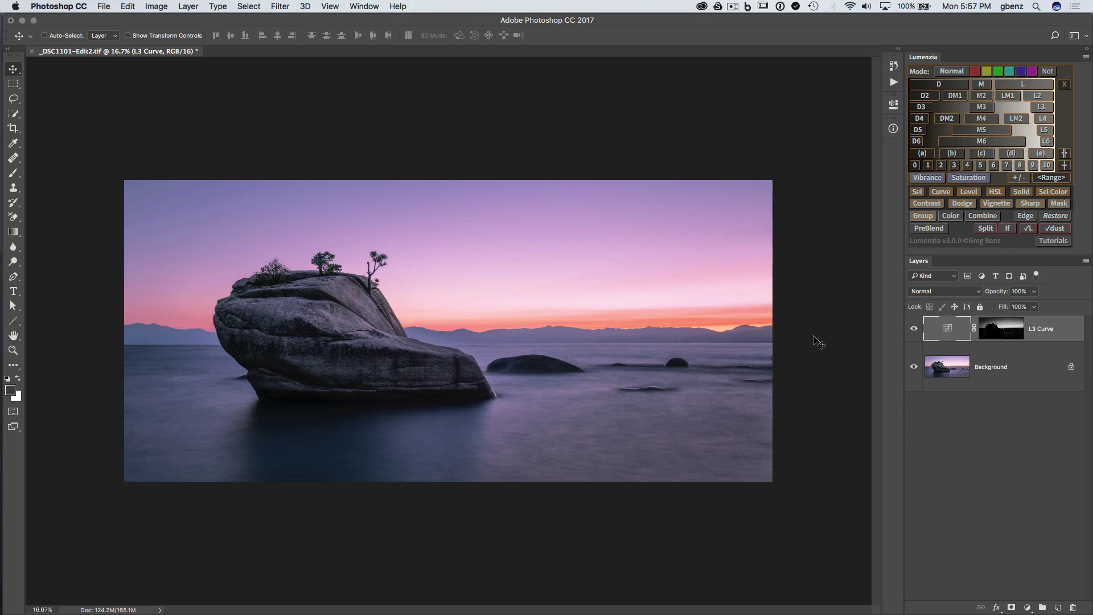
click(913, 329)
click(912, 328)
click(913, 329)
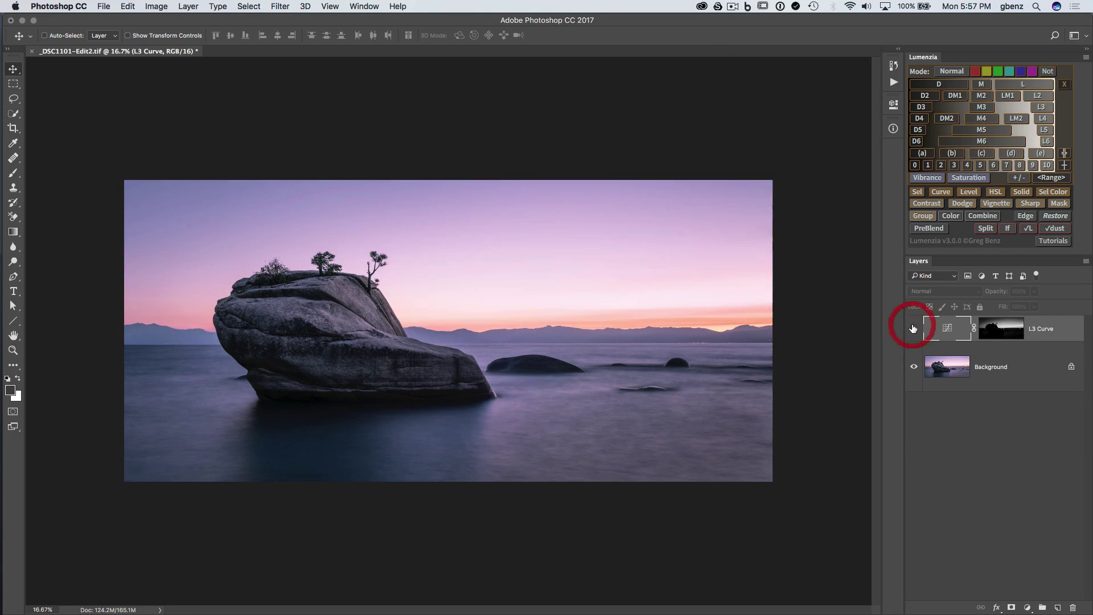
click(912, 329)
click(913, 329)
click(912, 329)
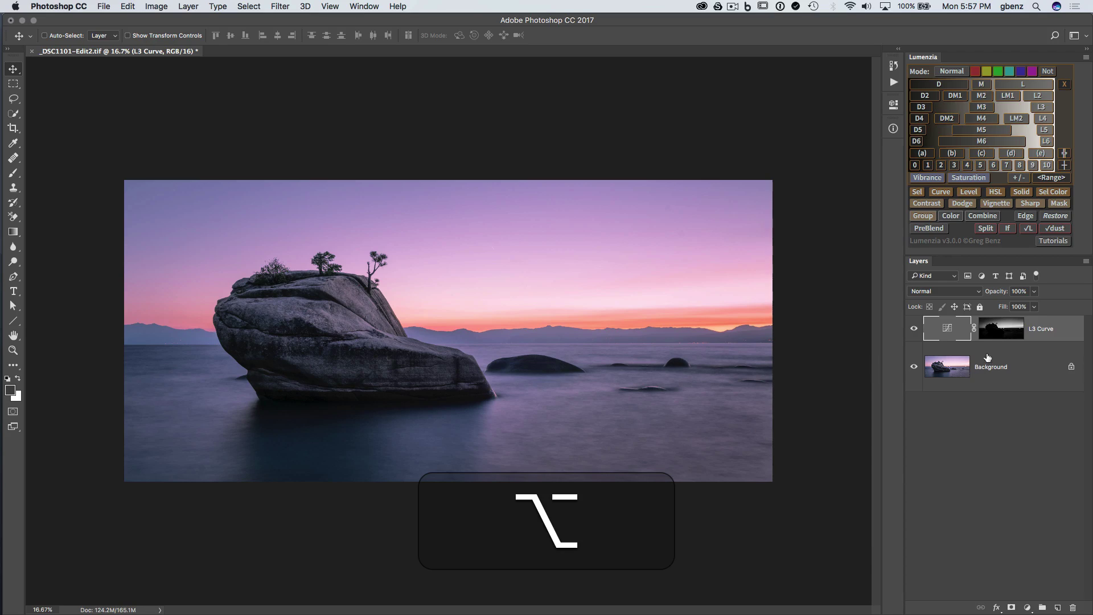
alt+click(994, 340)
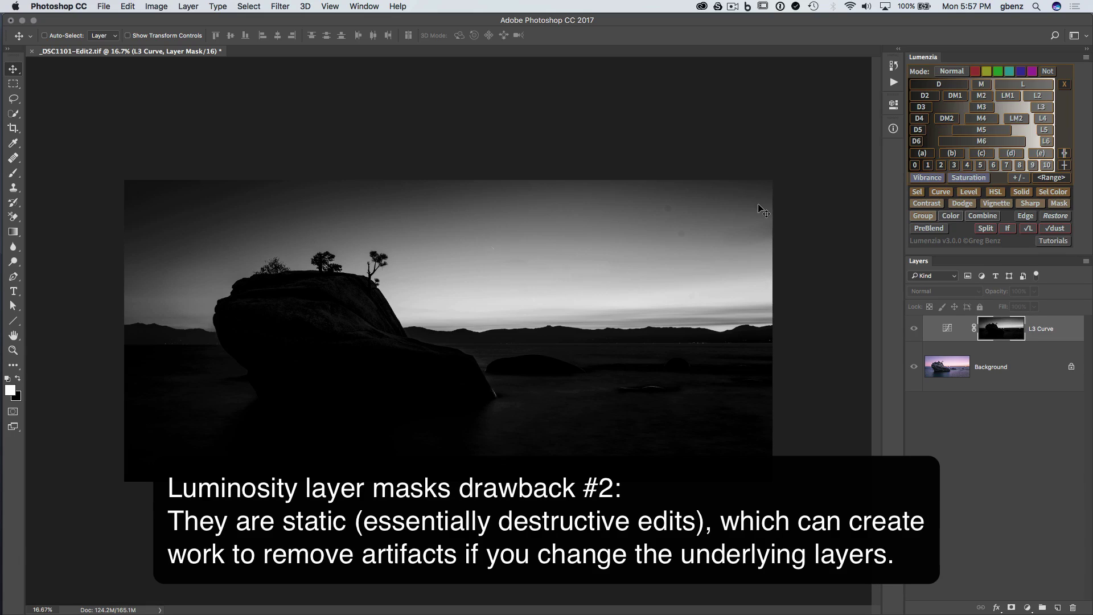
alt+click(995, 333)
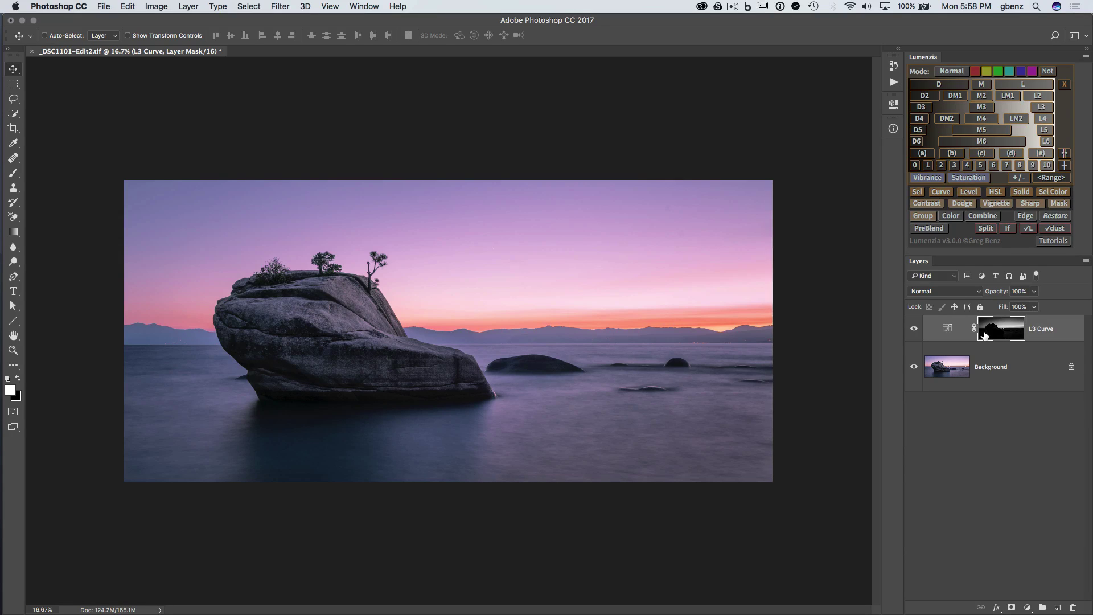
- Delete the curve layer's pixel mask and apply an L3 mask in BlendIf under mode
click(1073, 608)
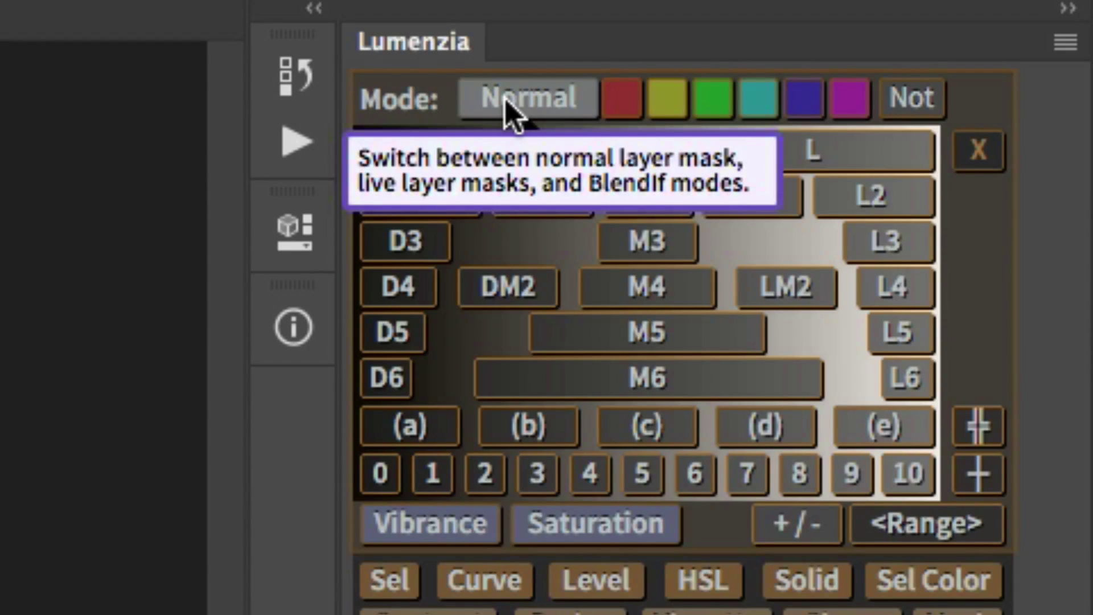
click(506, 102)
click(505, 101)
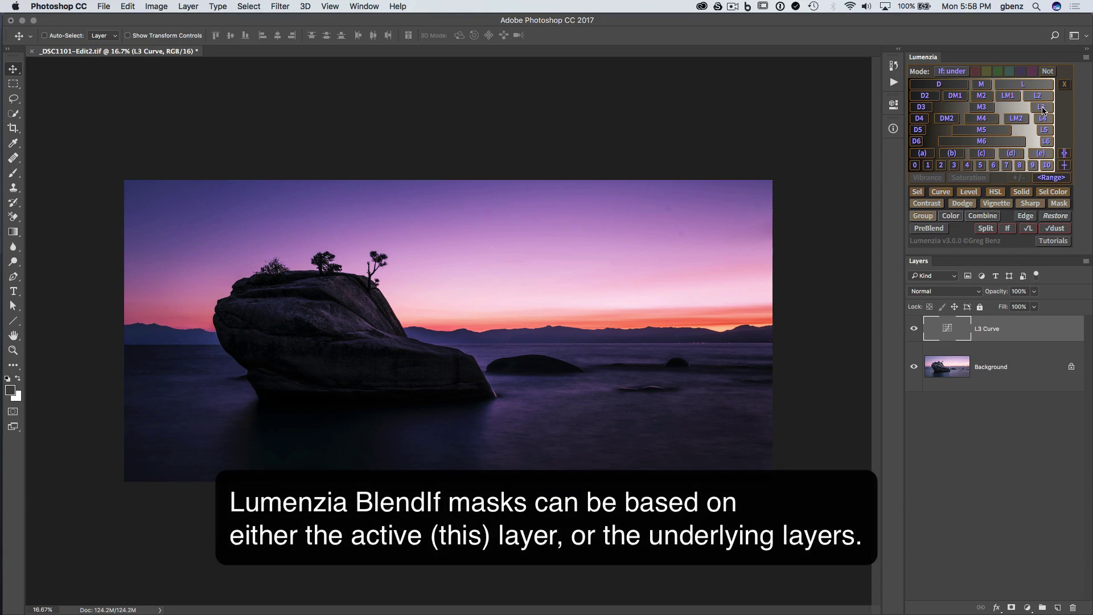
click(1042, 108)
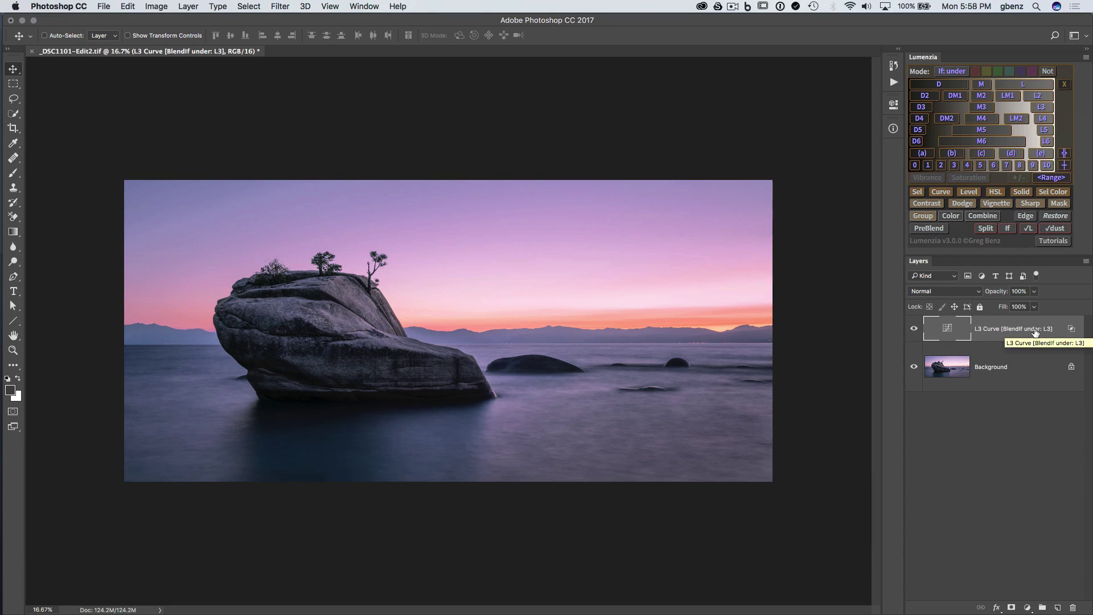
click(914, 329)
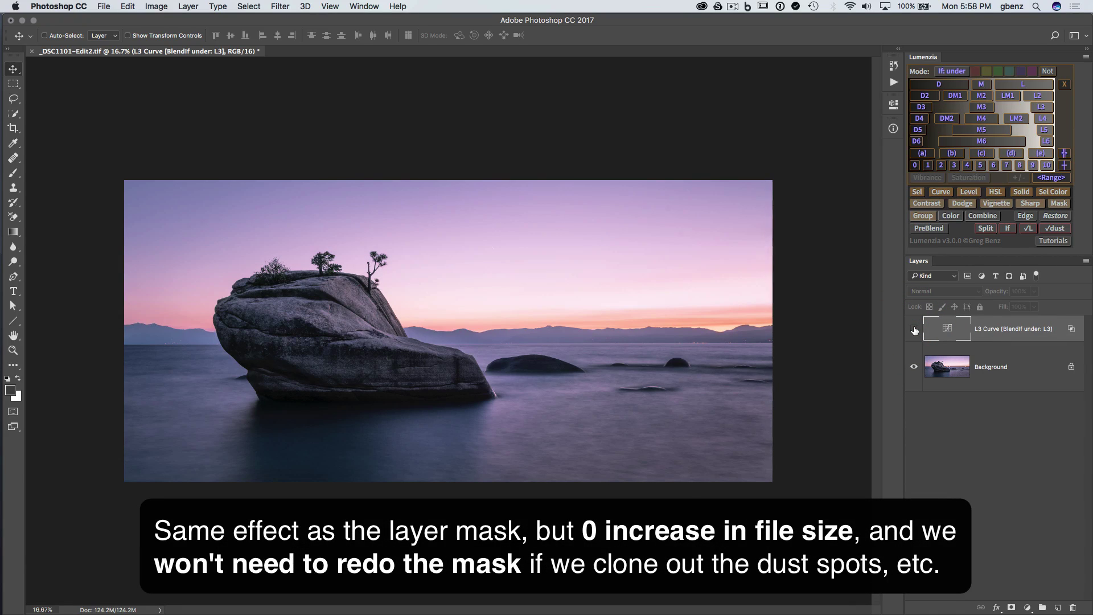
click(914, 329)
click(914, 329)
click(915, 329)
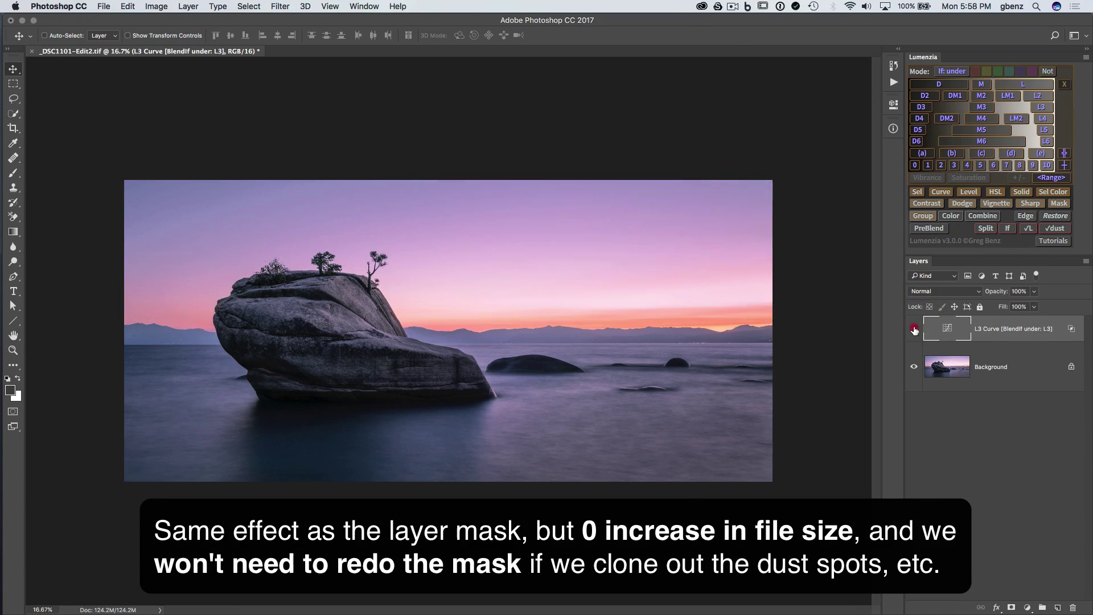
click(915, 329)
click(915, 329)
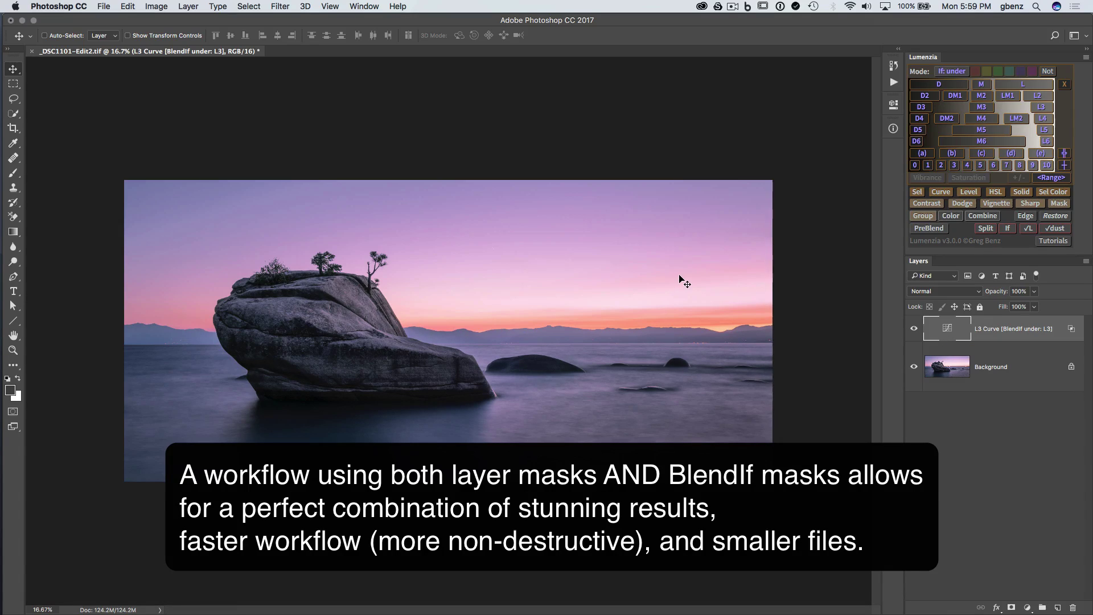
- Lasso a sky band and group the curve layer with a feathered mask from it
key(l)
mouse_move(691, 274)
mouse_down()
mouse_move(454, 292)
mouse_move(496, 315)
mouse_move(683, 325)
mouse_move(878, 298)
mouse_move(746, 268)
mouse_up()
click(922, 216)
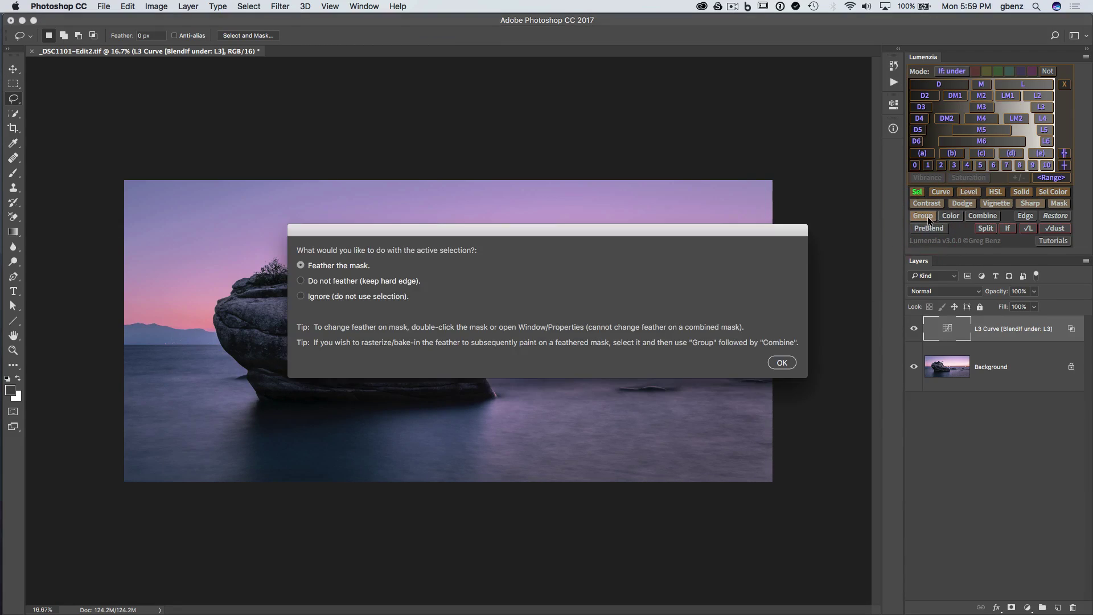
click(781, 363)
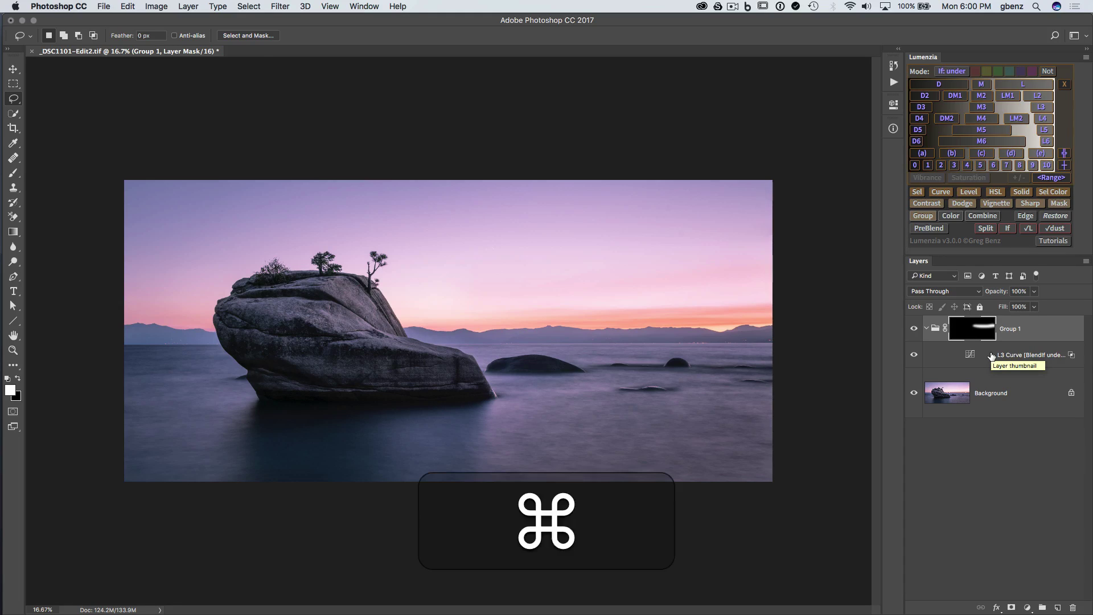
- Undo the masked group, clear the selection, and set Lumenzia's mode to Normal
key(super+z)
key(super+d)
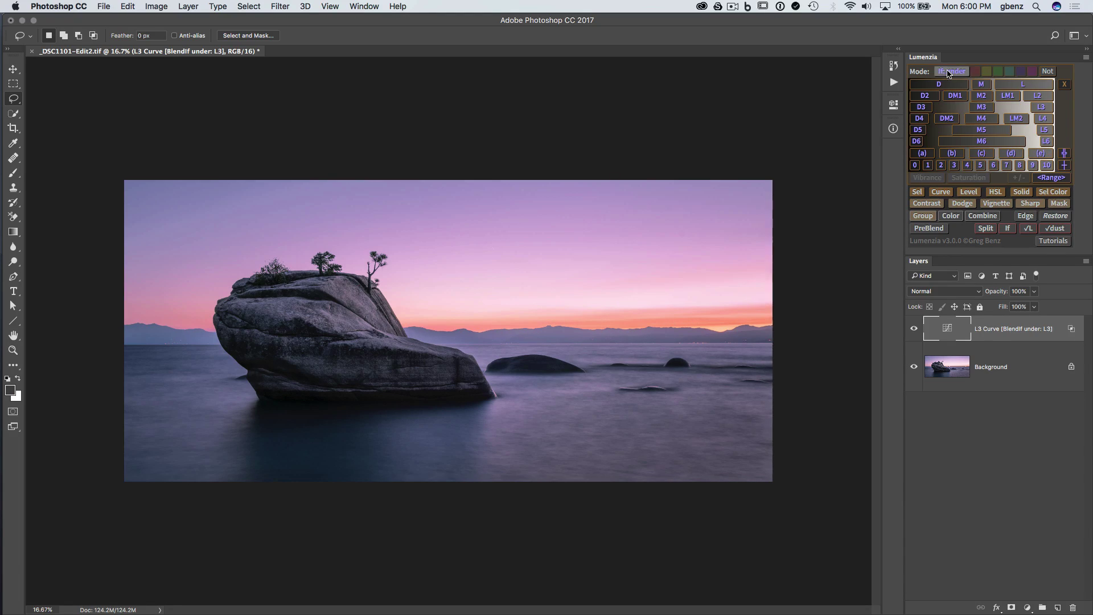
click(942, 71)
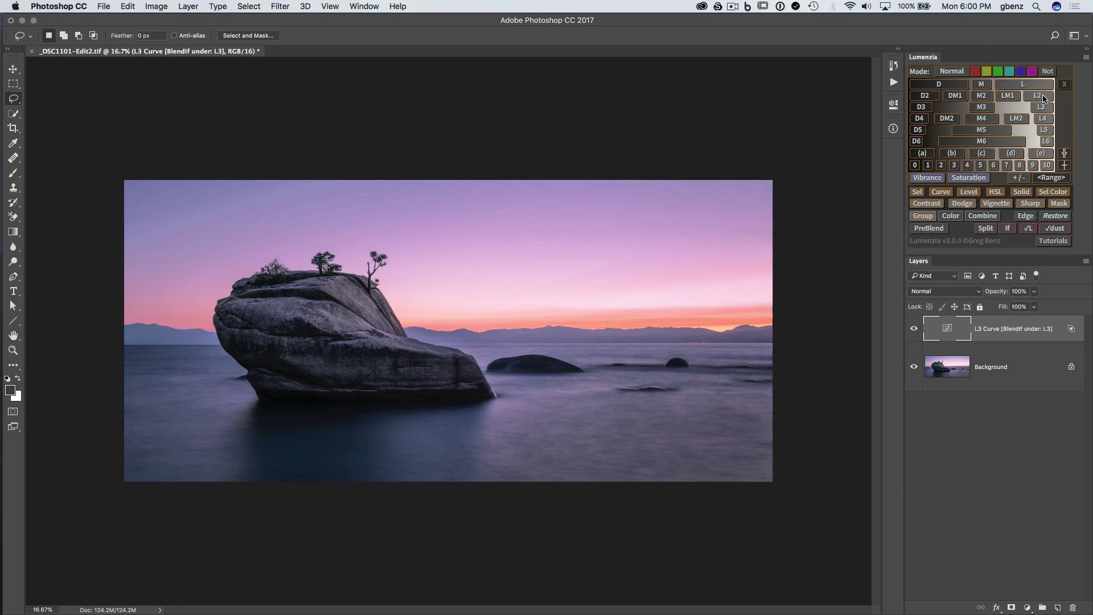
- Preview the L3 and L4 luminosity masks, clear the preview, then return to BlendIf under
click(1040, 107)
click(1043, 118)
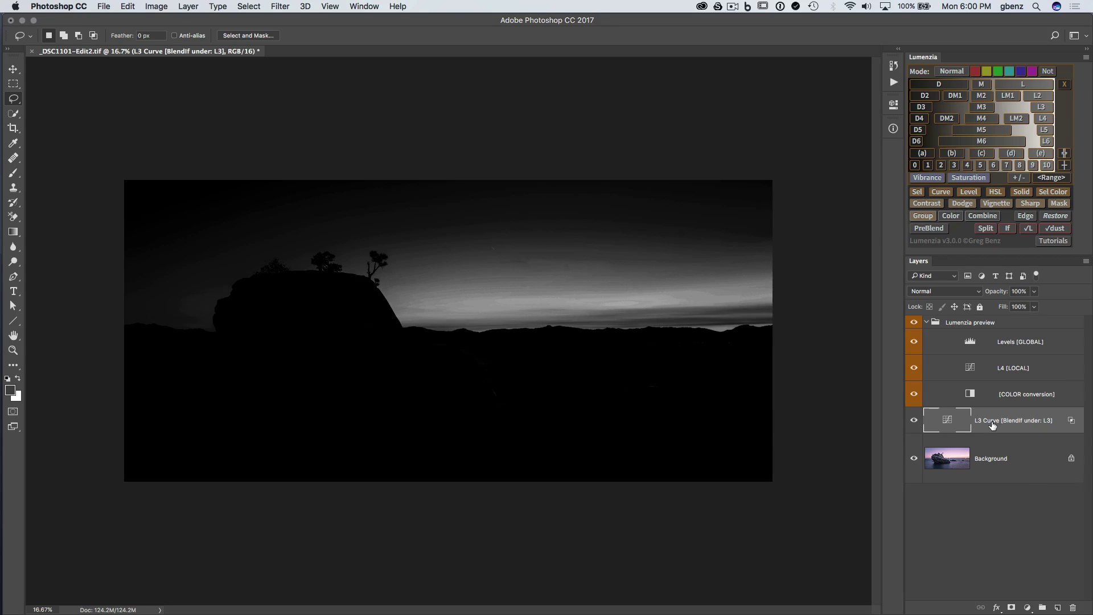
click(1064, 84)
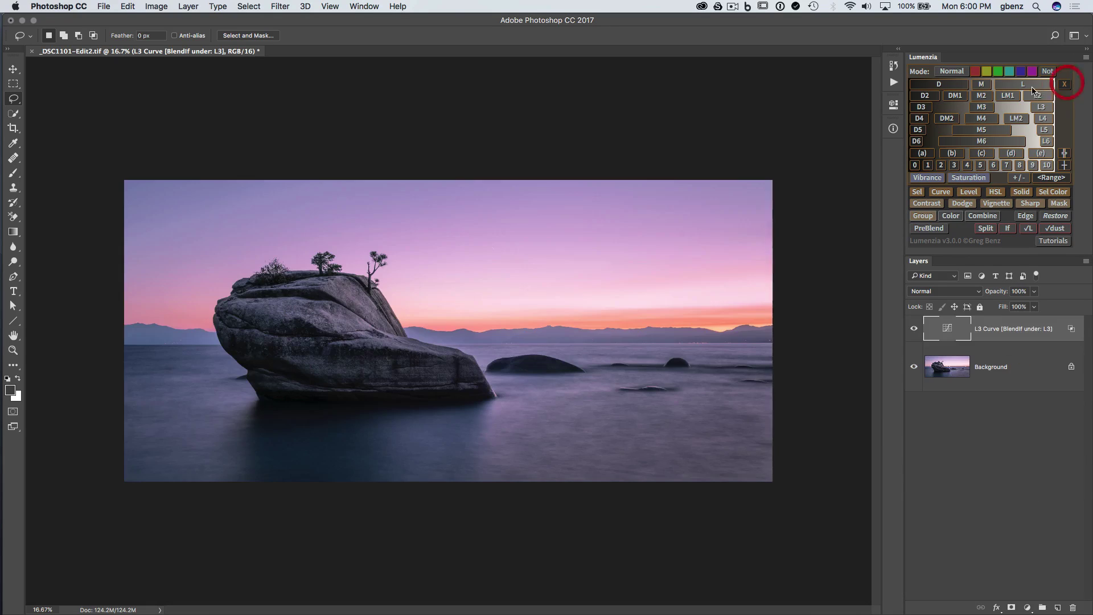
click(952, 71)
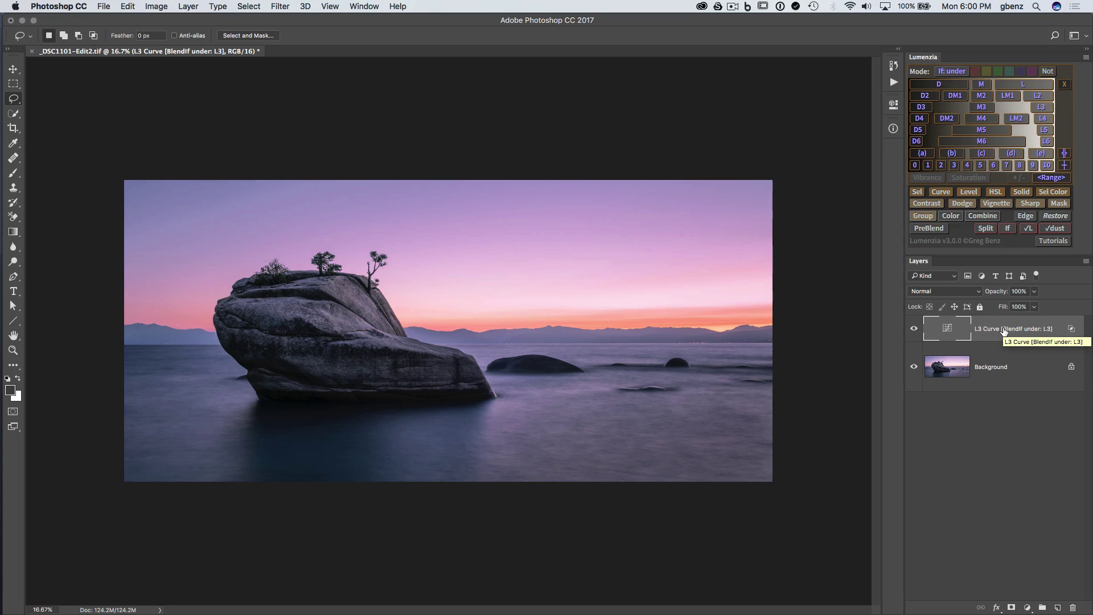
- Show the BlendIf area as a green preview and try ranges L4, L5, L and D6
click(1008, 228)
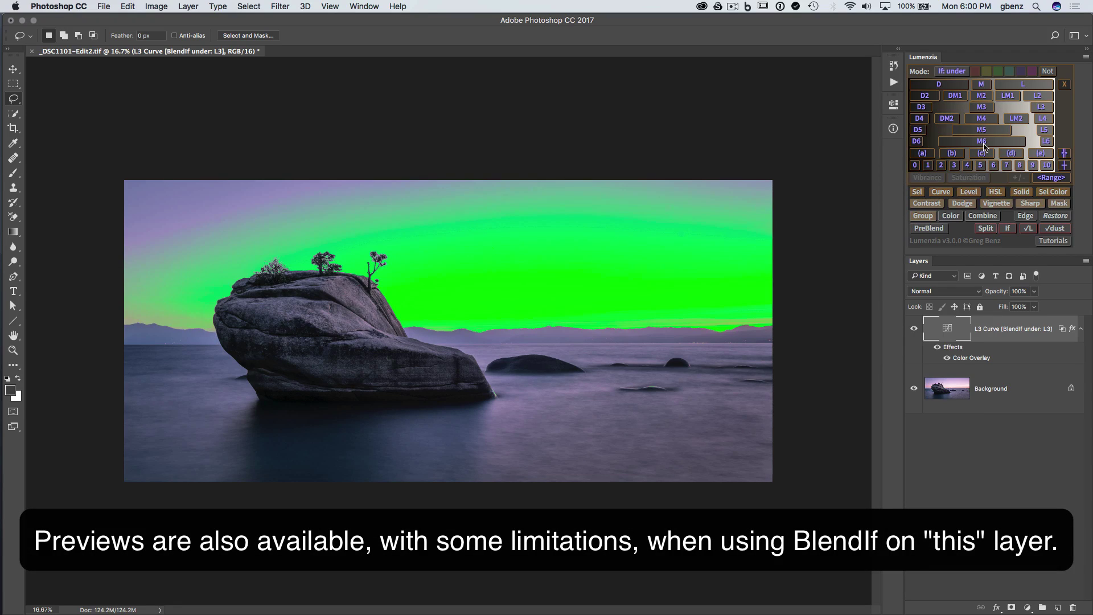
click(1046, 120)
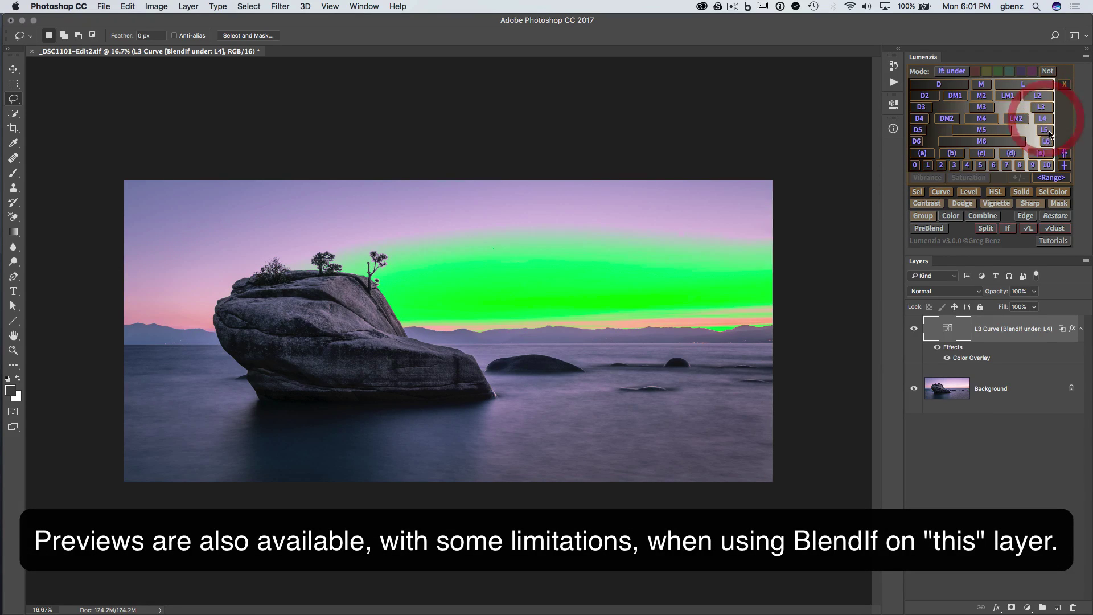
click(1044, 130)
click(1038, 87)
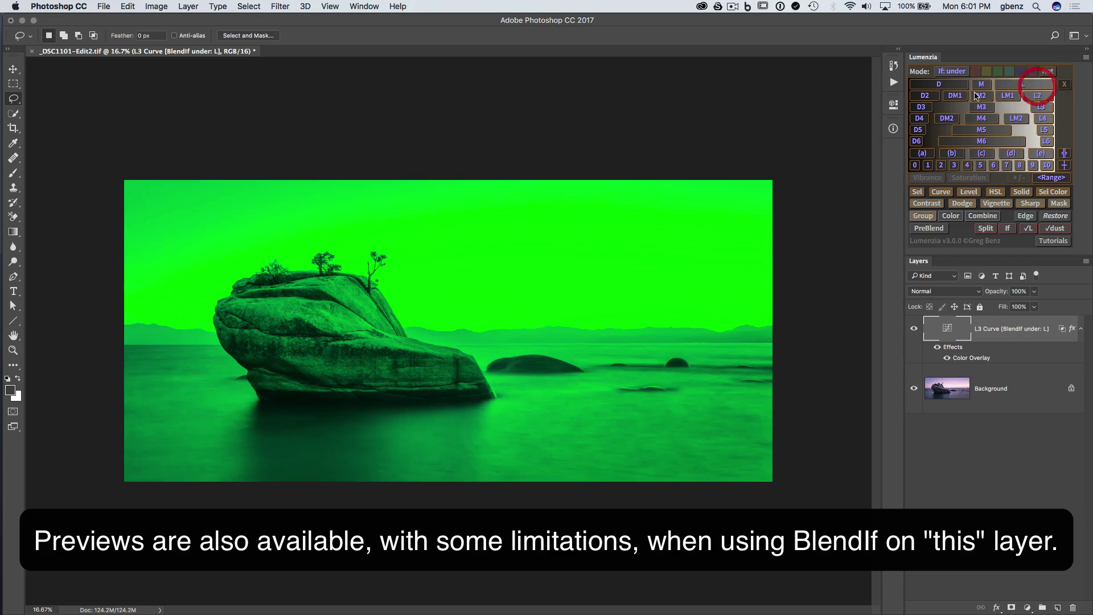
click(917, 143)
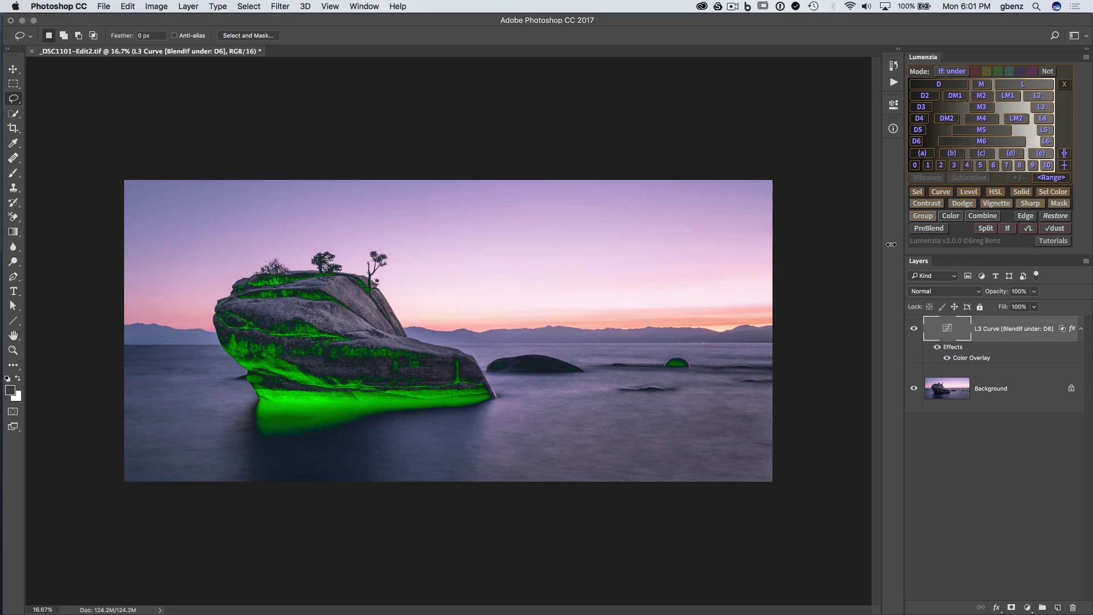
- Limit the BlendIf to zones 1, 2, then 3 to cover the rock and water
click(928, 165)
click(941, 165)
click(954, 165)
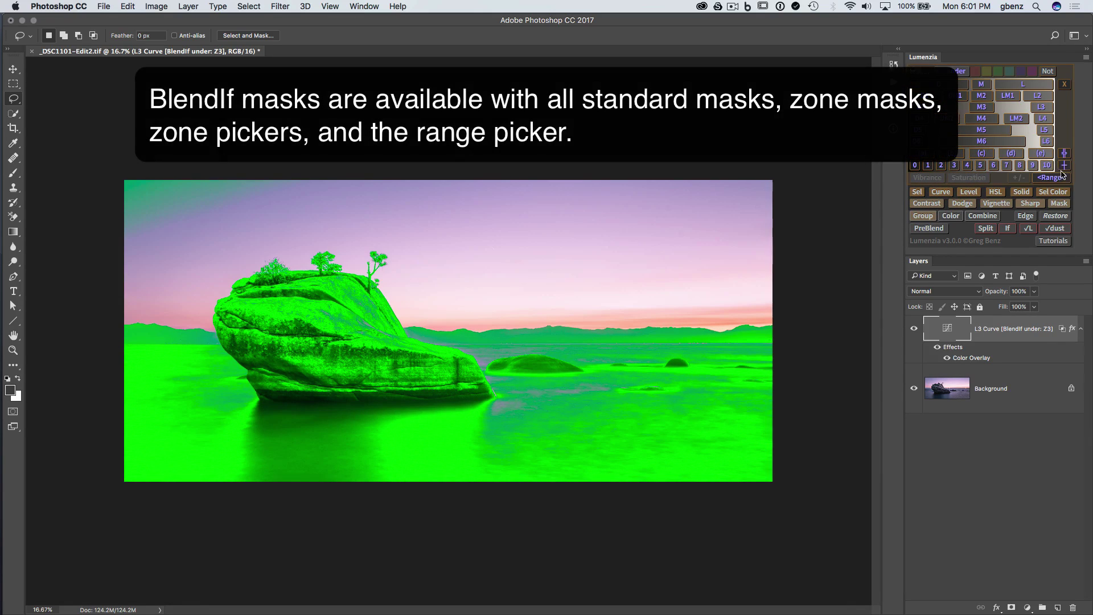
- Sample the pale pink sky tone as the BlendIf zone, giving zone Z10
click(1064, 165)
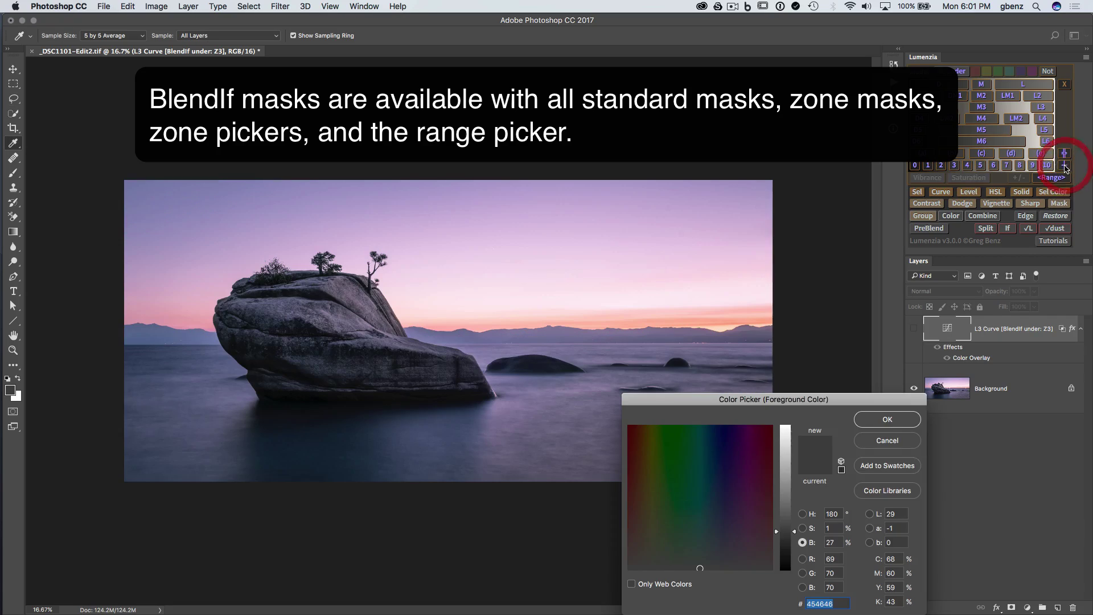
click(630, 305)
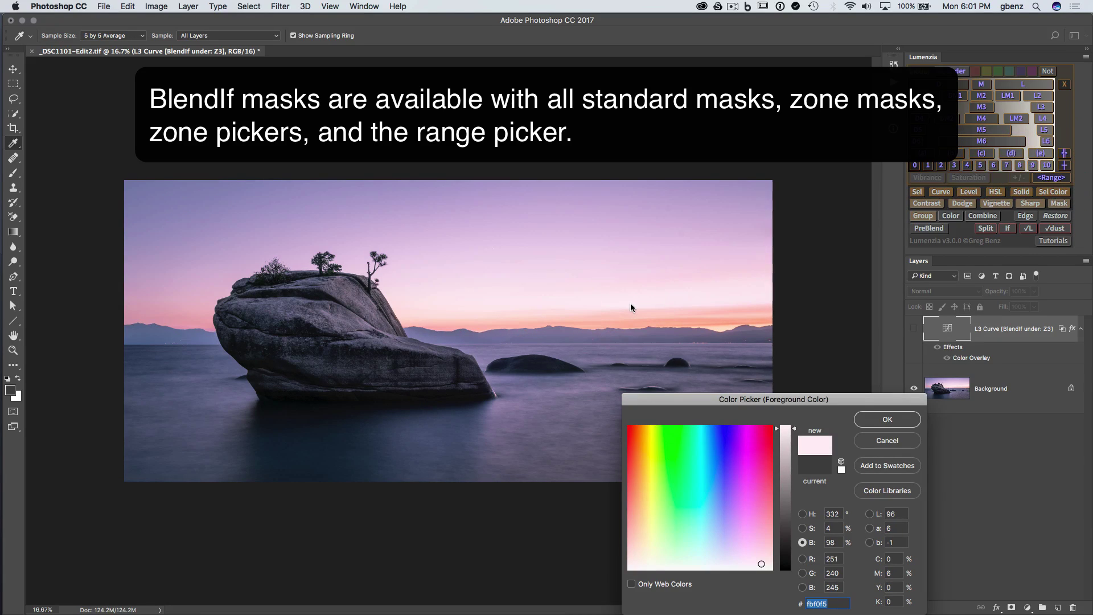
key(Return)
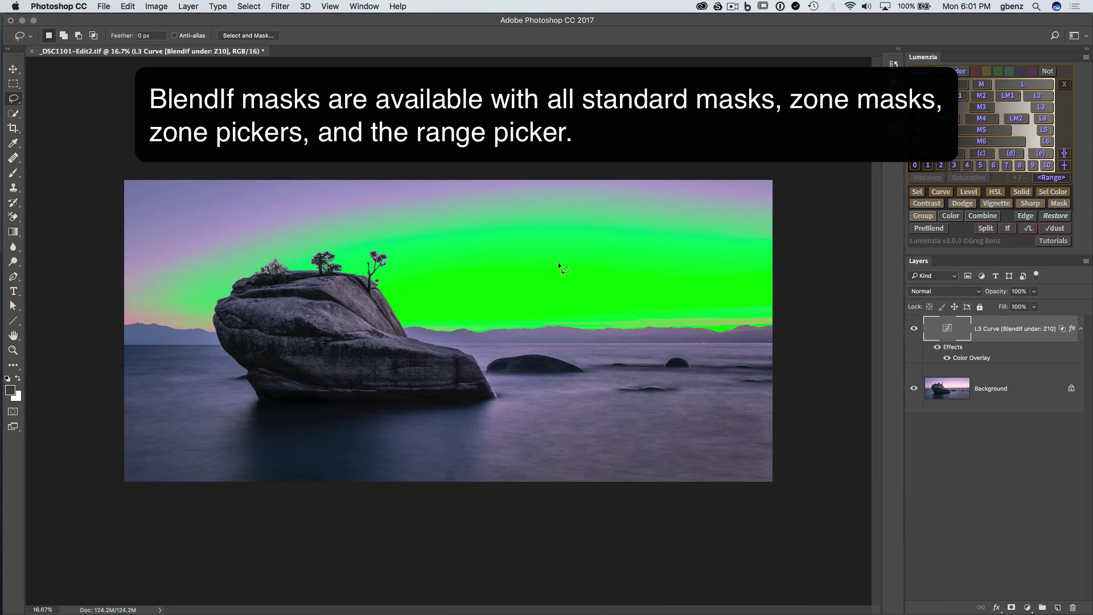